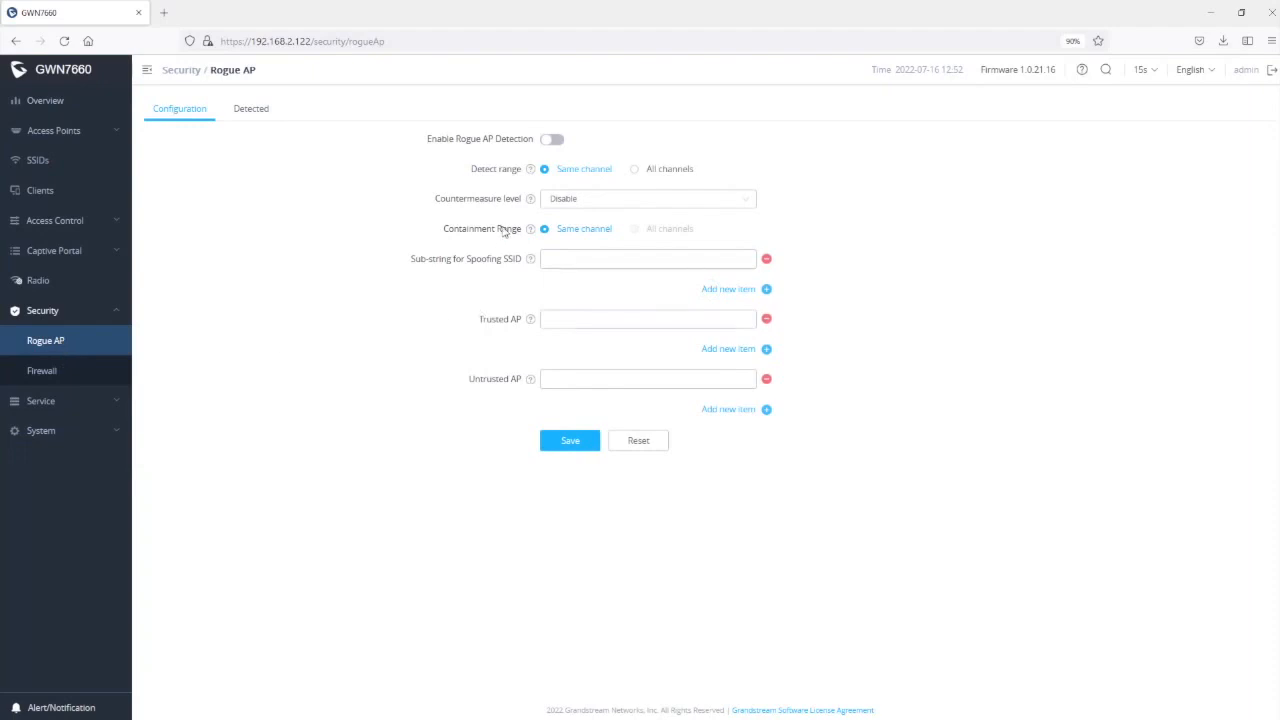
Enable rogue AP detection and set the countermeasure level to High
left_click(555, 142)
left_click(601, 208)
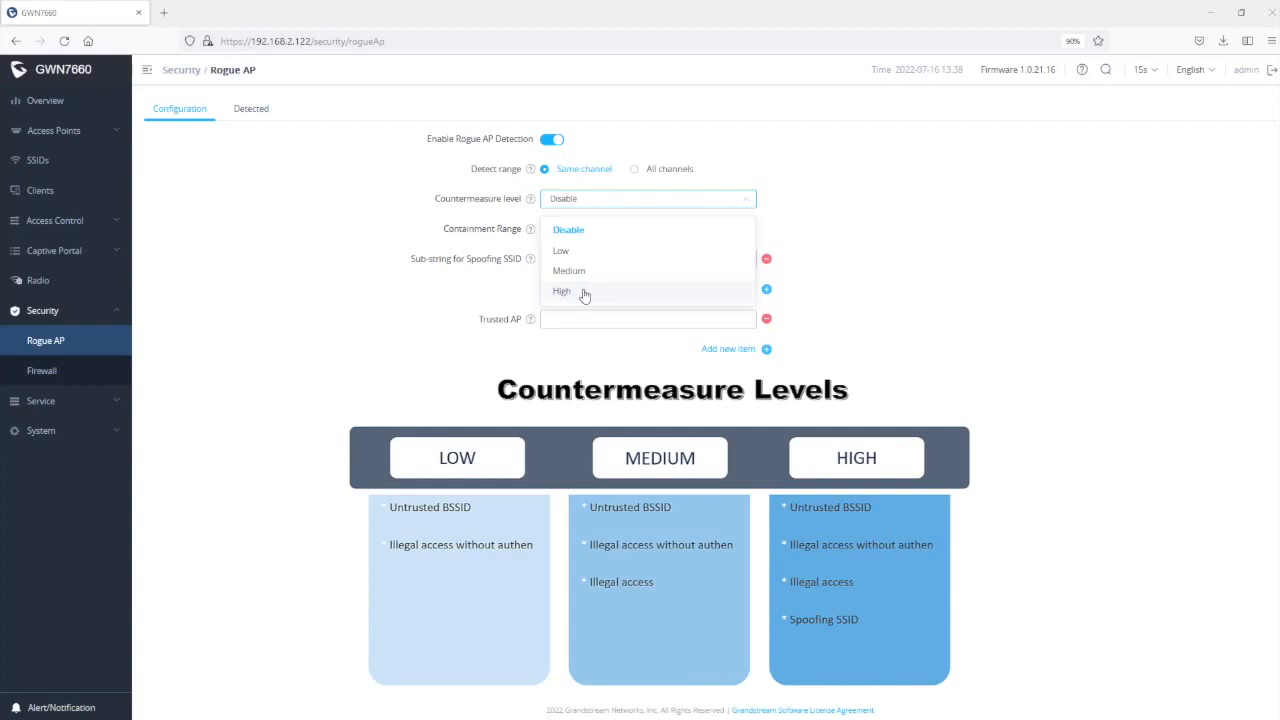
left_click(562, 291)
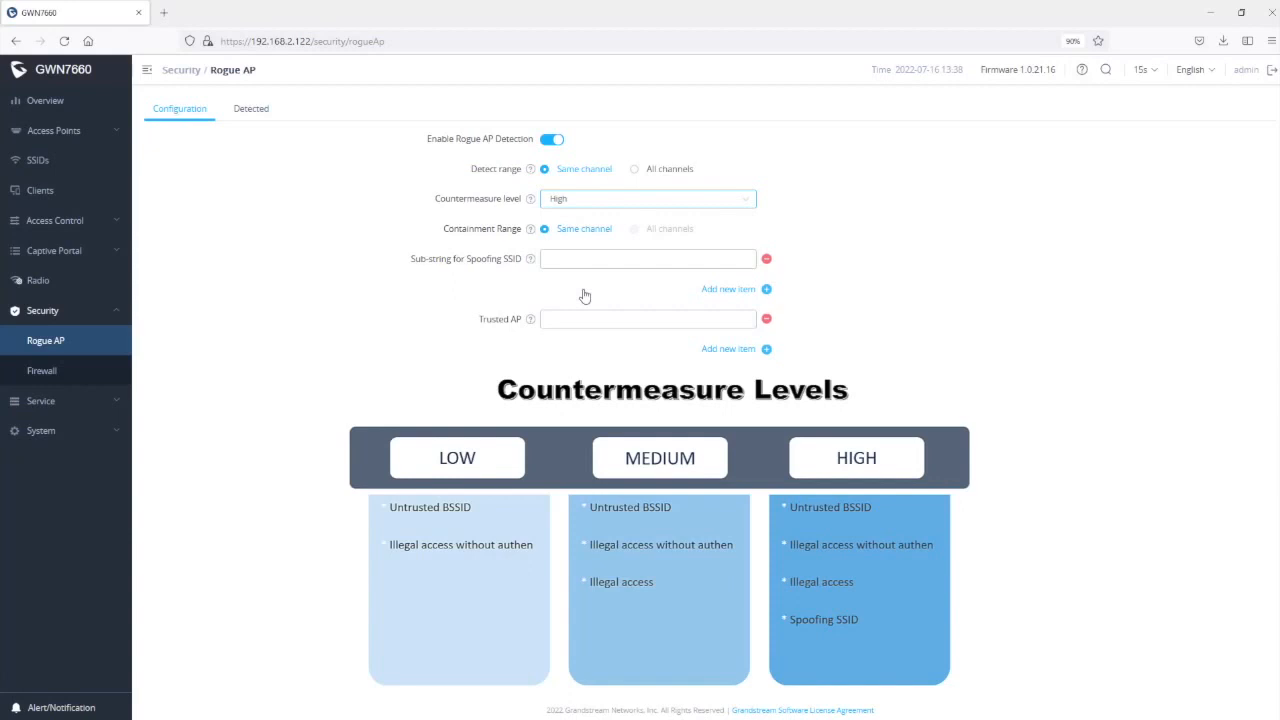
Set both the detect range and the containment range to All channels
mouse_move(532, 231)
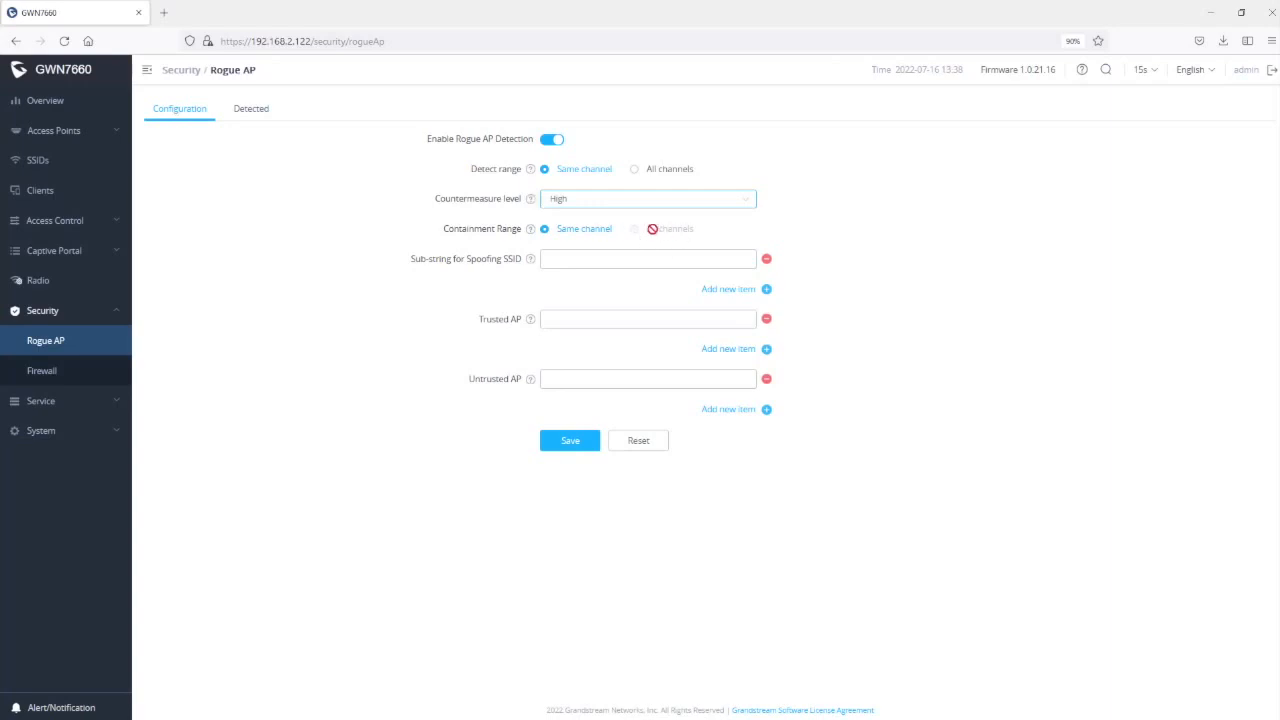
left_click(636, 172)
left_click(636, 232)
Enter abc and test1 as two sub-strings for spoofing SSID
left_click(605, 260)
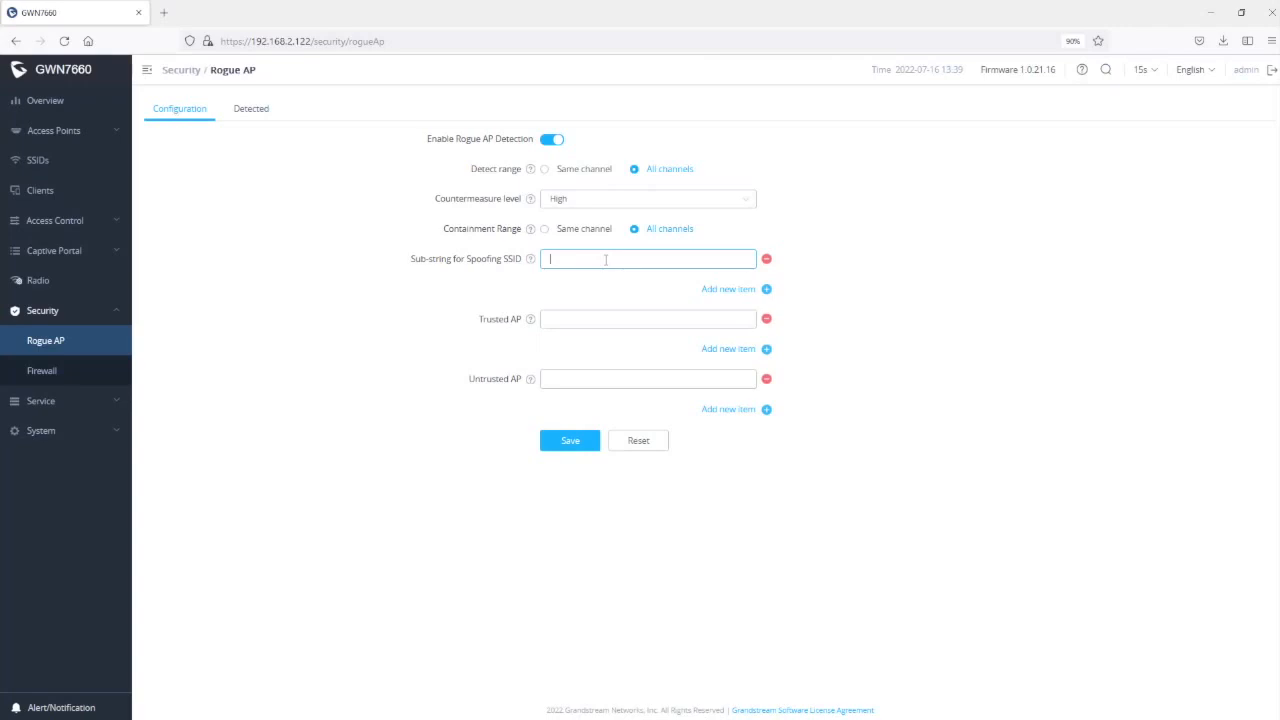
type("abc")
left_click(766, 290)
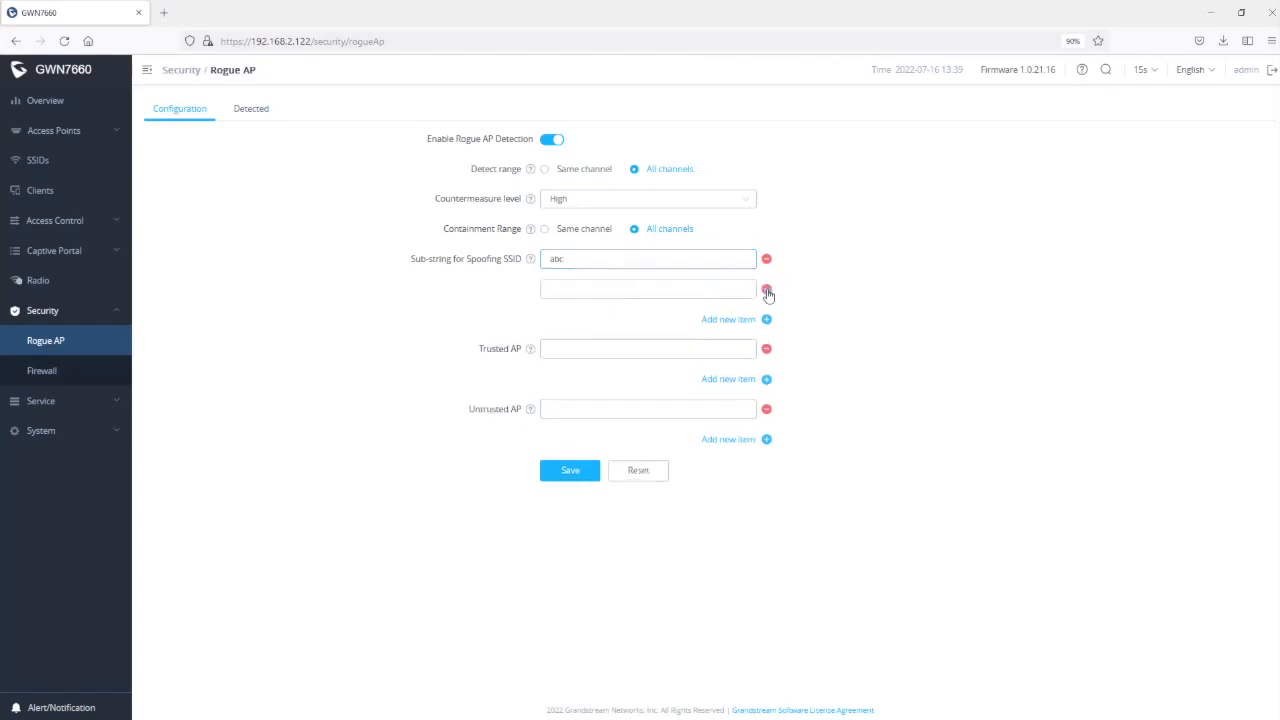
left_click(601, 287)
type("test1")
Enter c0:74:ad:12:23:56 as the trusted AP's MAC address
left_click(595, 349)
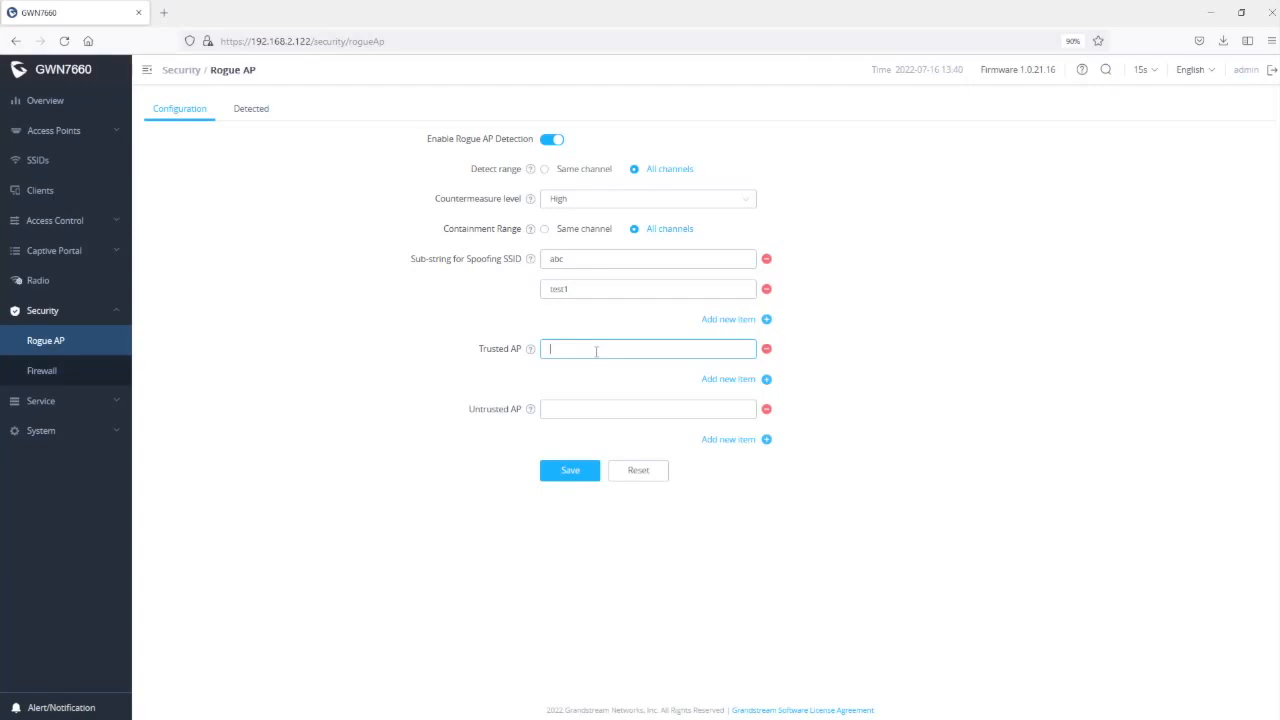
type("0:74:ad12:20:56")
left_click(583, 350)
type(":")
Enter c0:74:ad:98:76:52 as the only untrusted AP MAC address, leaving no blank extra entry
left_click(586, 408)
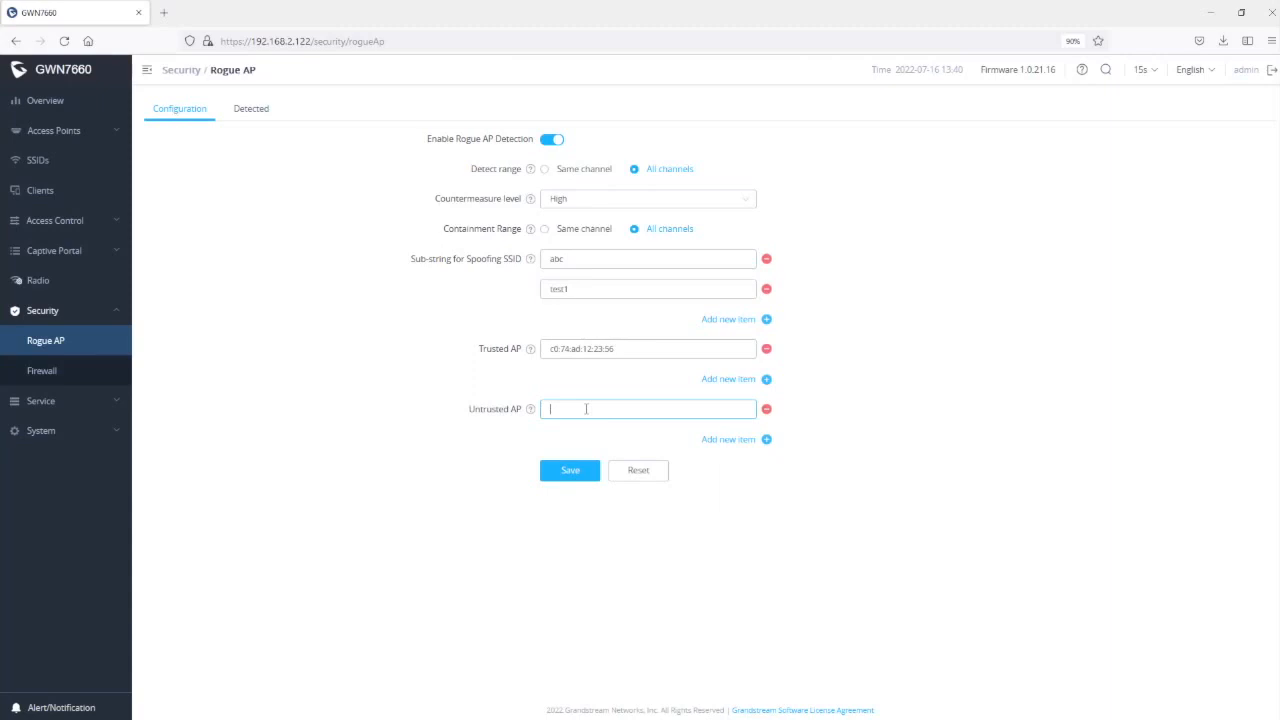
type("c0")
type(":74:ad")
type(":58:78")
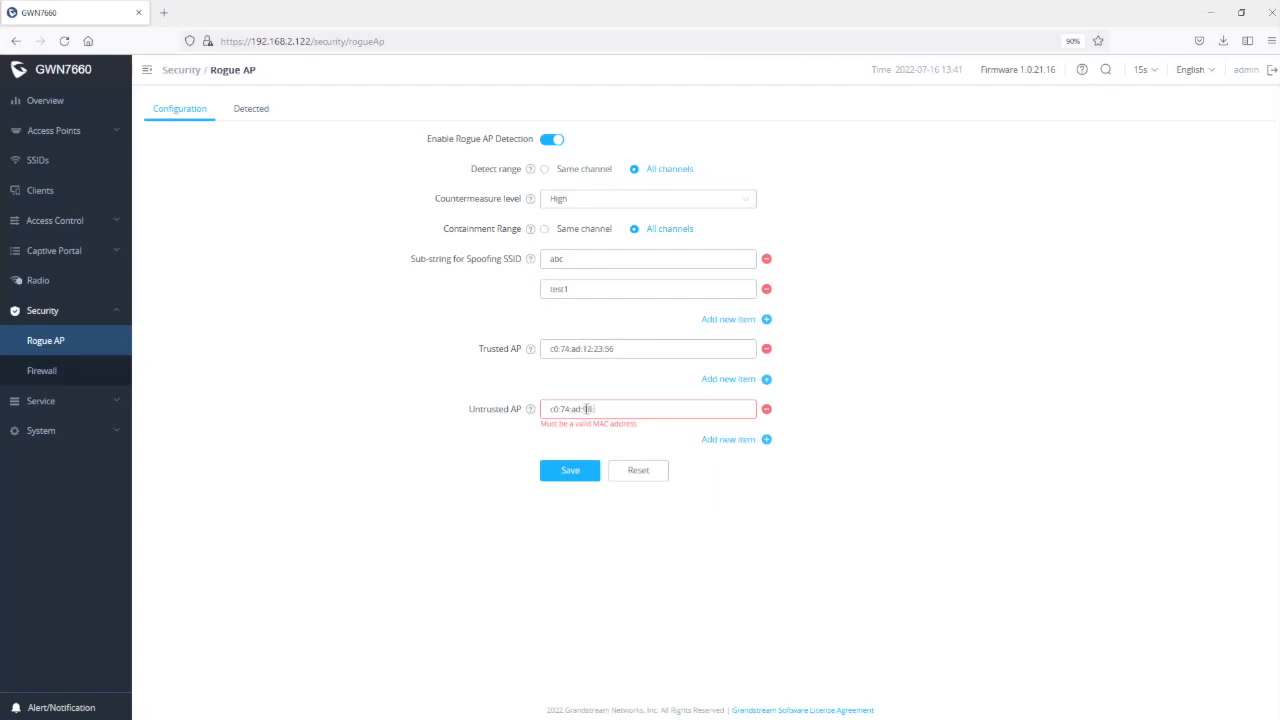
type(":53")
left_click(766, 440)
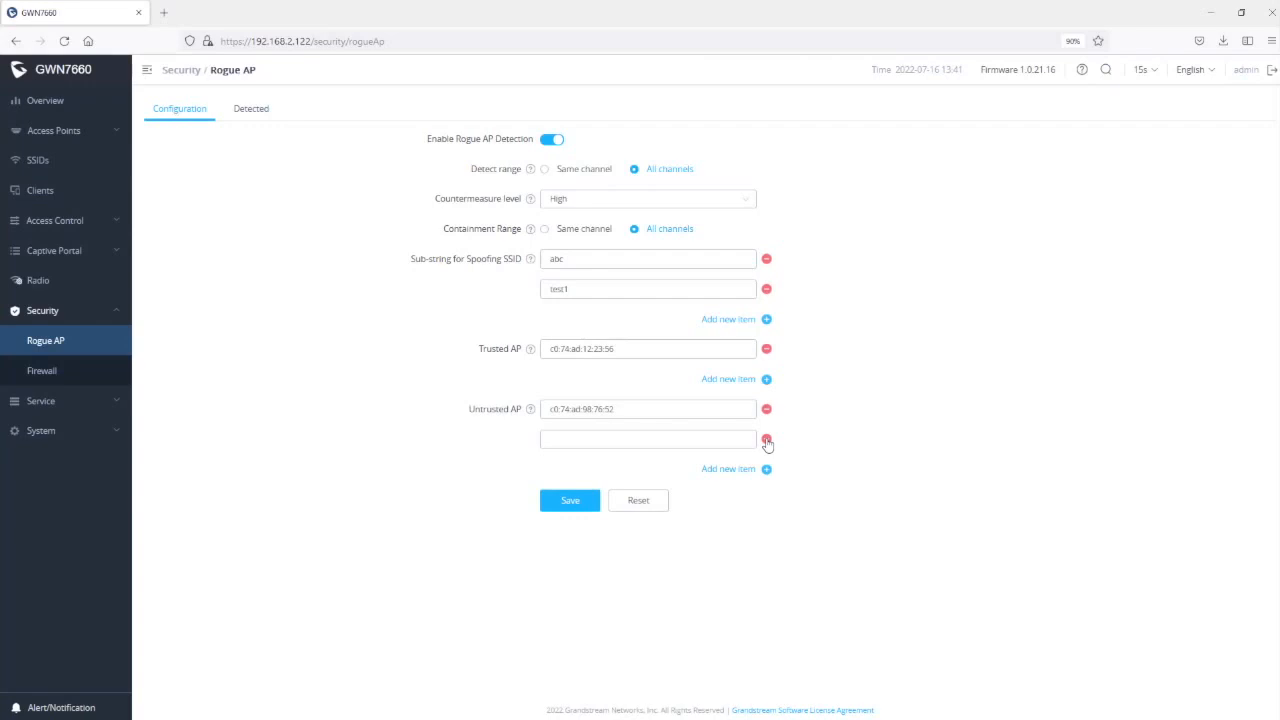
left_click(766, 440)
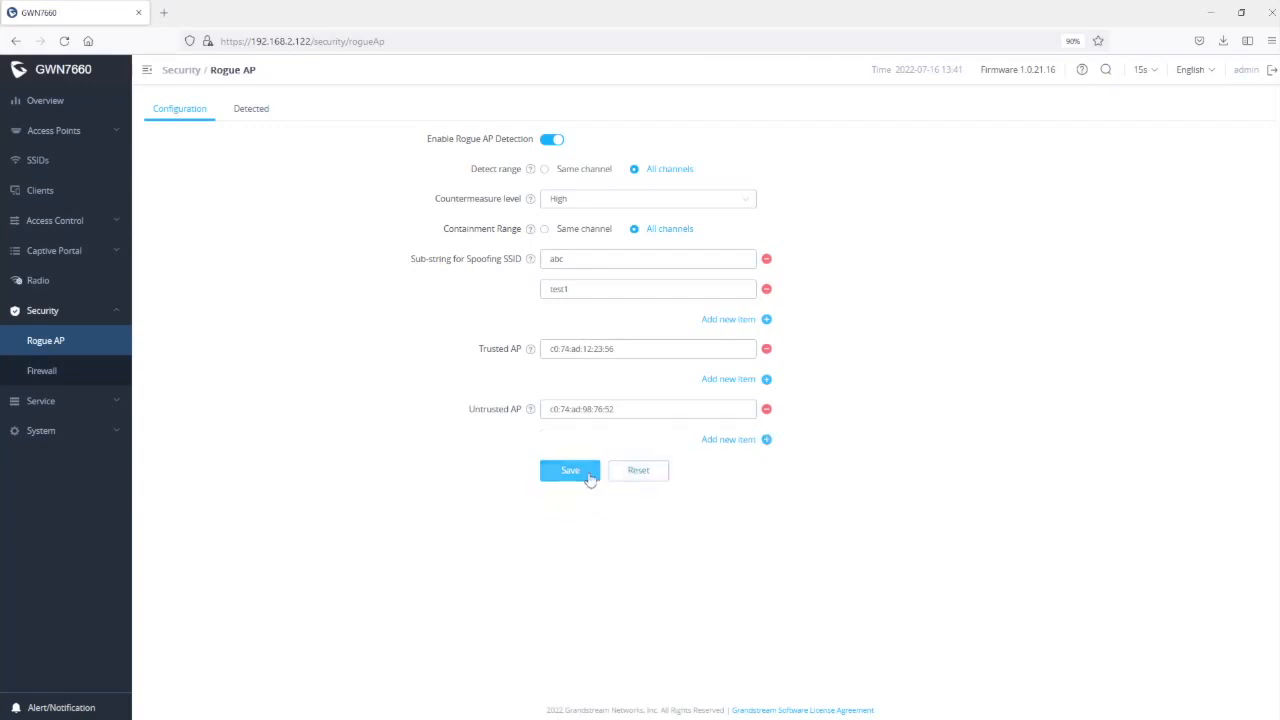
left_click(578, 477)
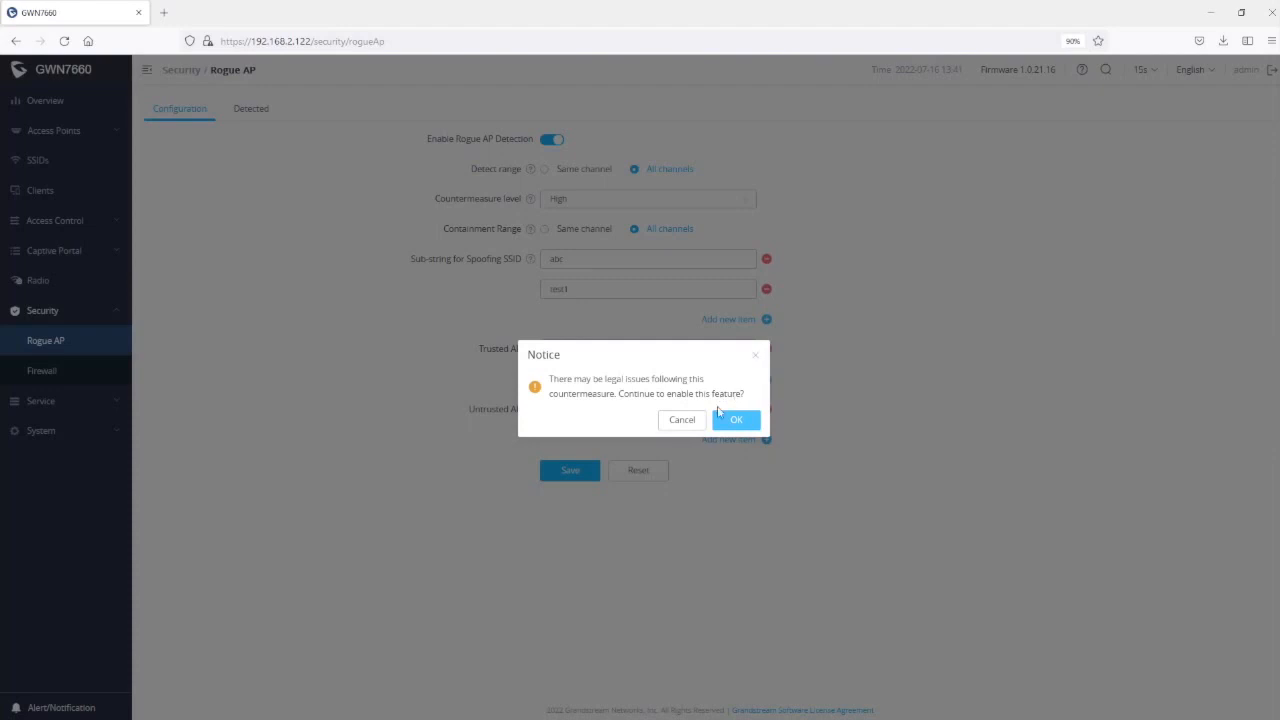
left_click(684, 420)
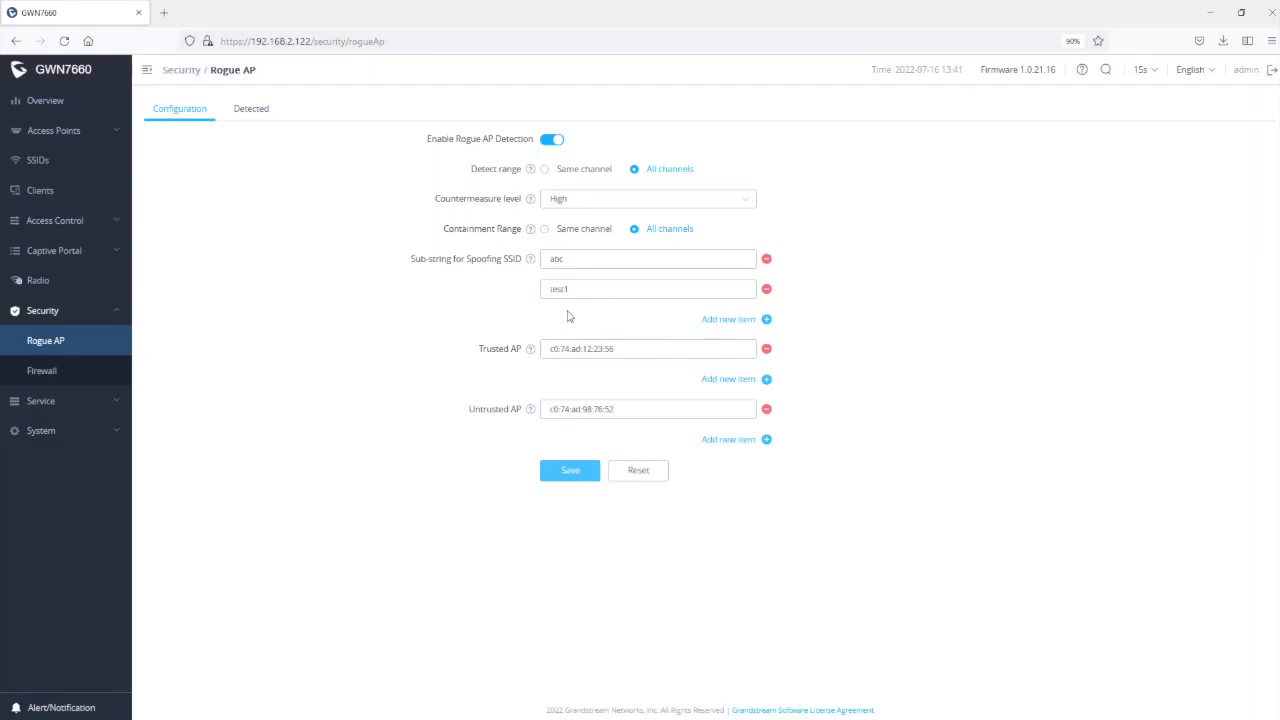
left_click_drag(578, 259, 540, 259)
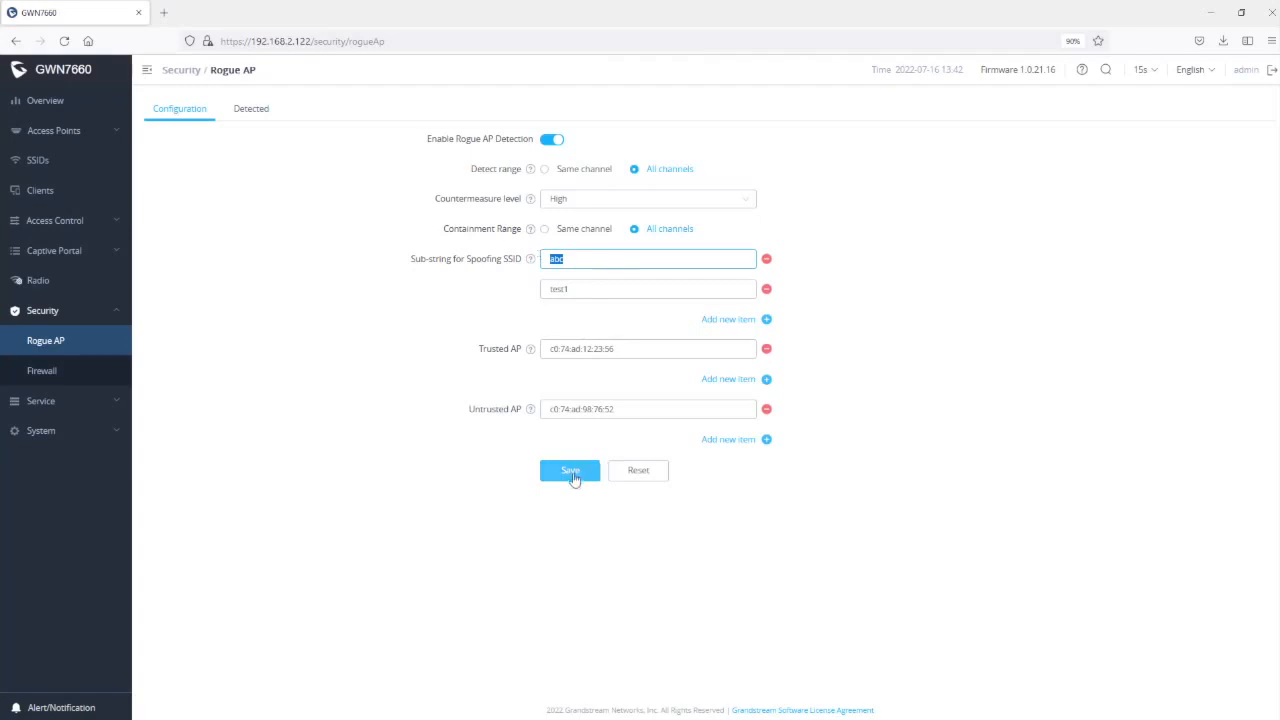
Save the rogue AP configuration, accept the legal notice and apply the pending changes
left_click(571, 473)
left_click(735, 420)
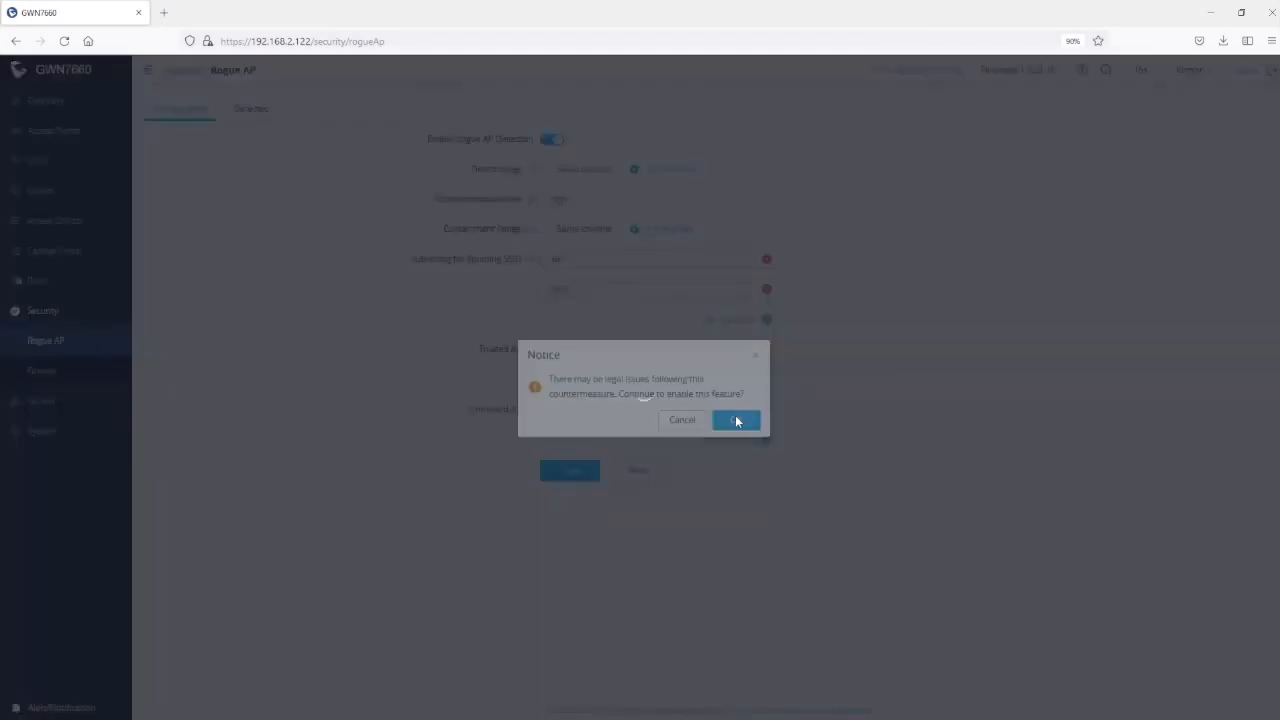
left_click(689, 79)
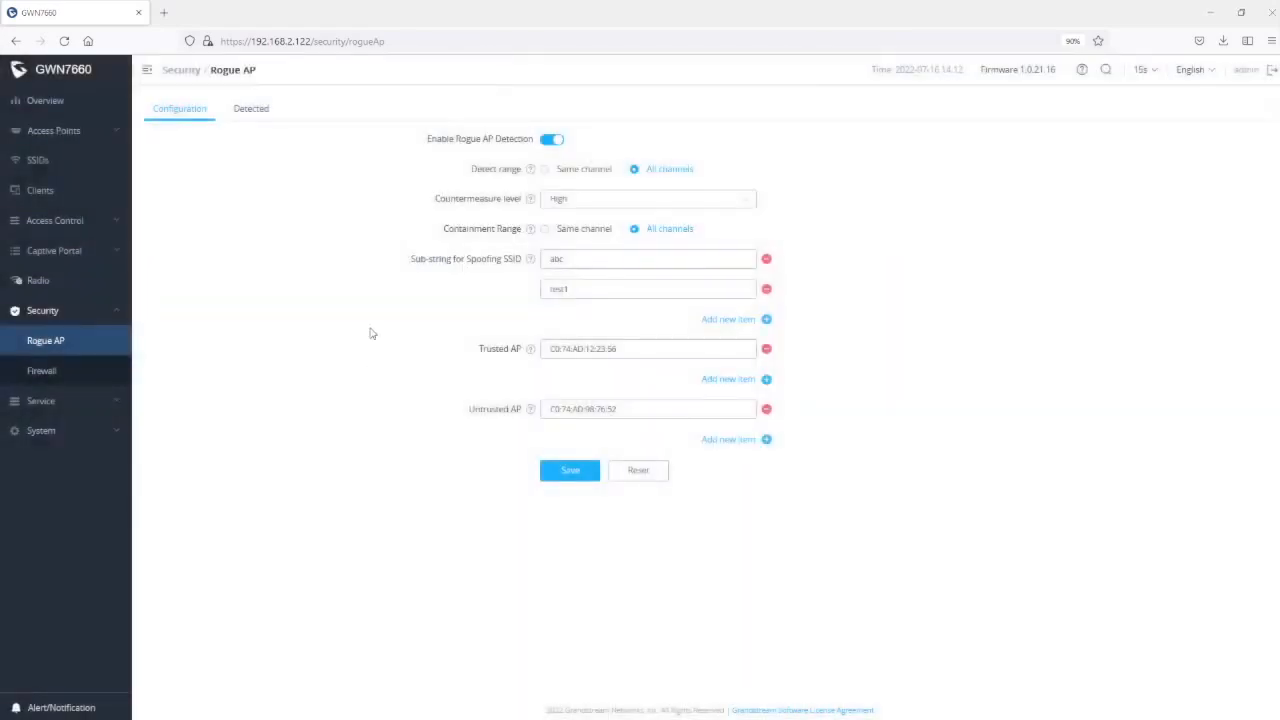
Review the detected access points through page 5, checking their countermeasure status, rogue reason and security mode
left_click(250, 110)
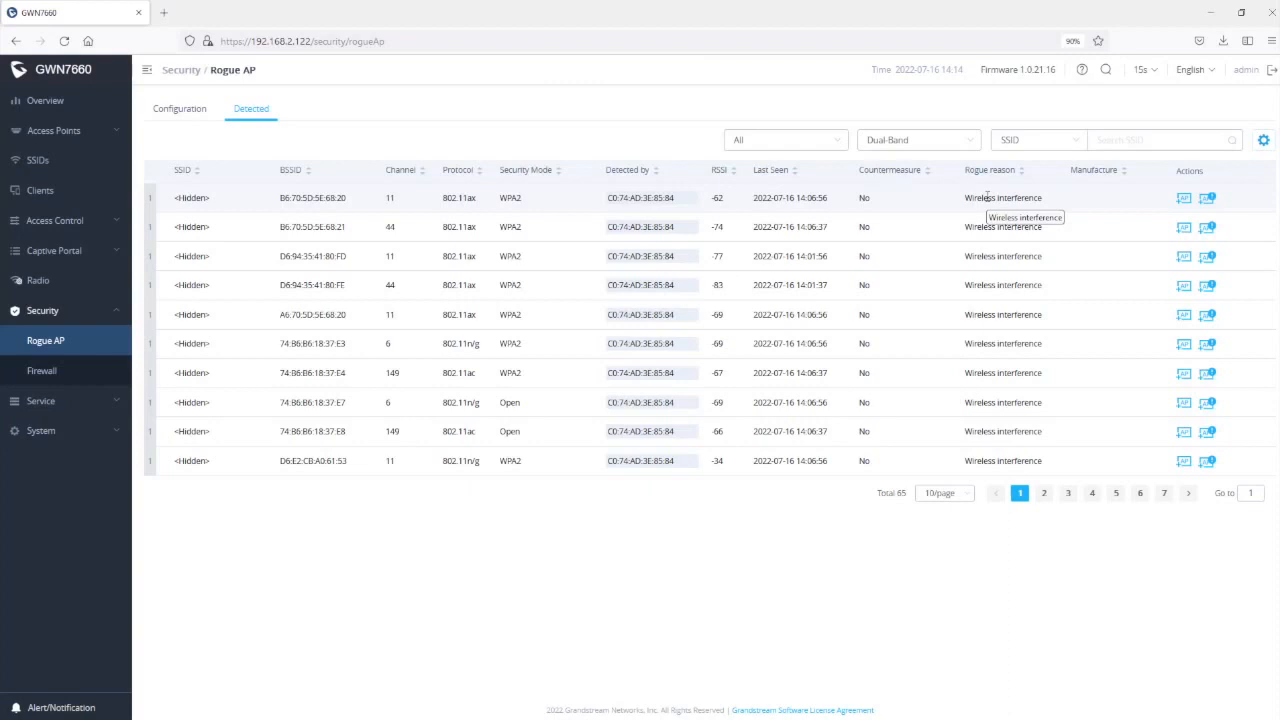
left_click(1044, 494)
left_click(1068, 494)
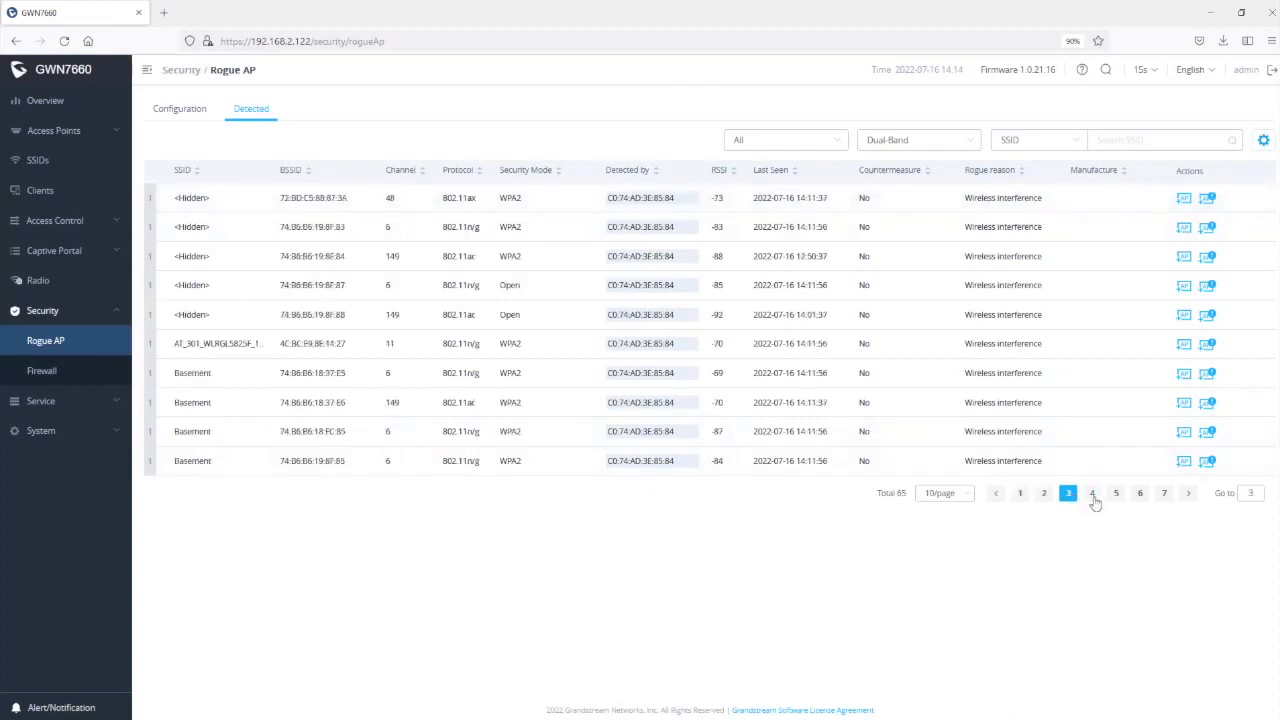
left_click(1093, 494)
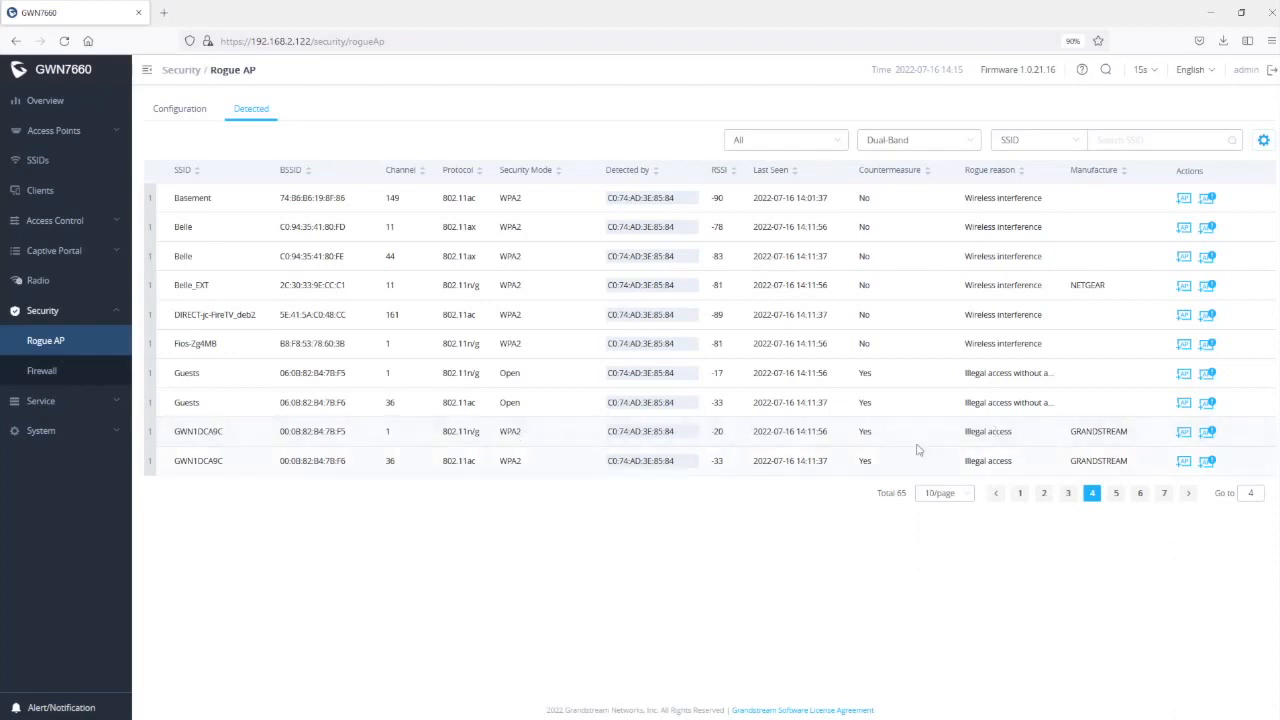
double_click(864, 431)
left_click_drag(1063, 408, 963, 407)
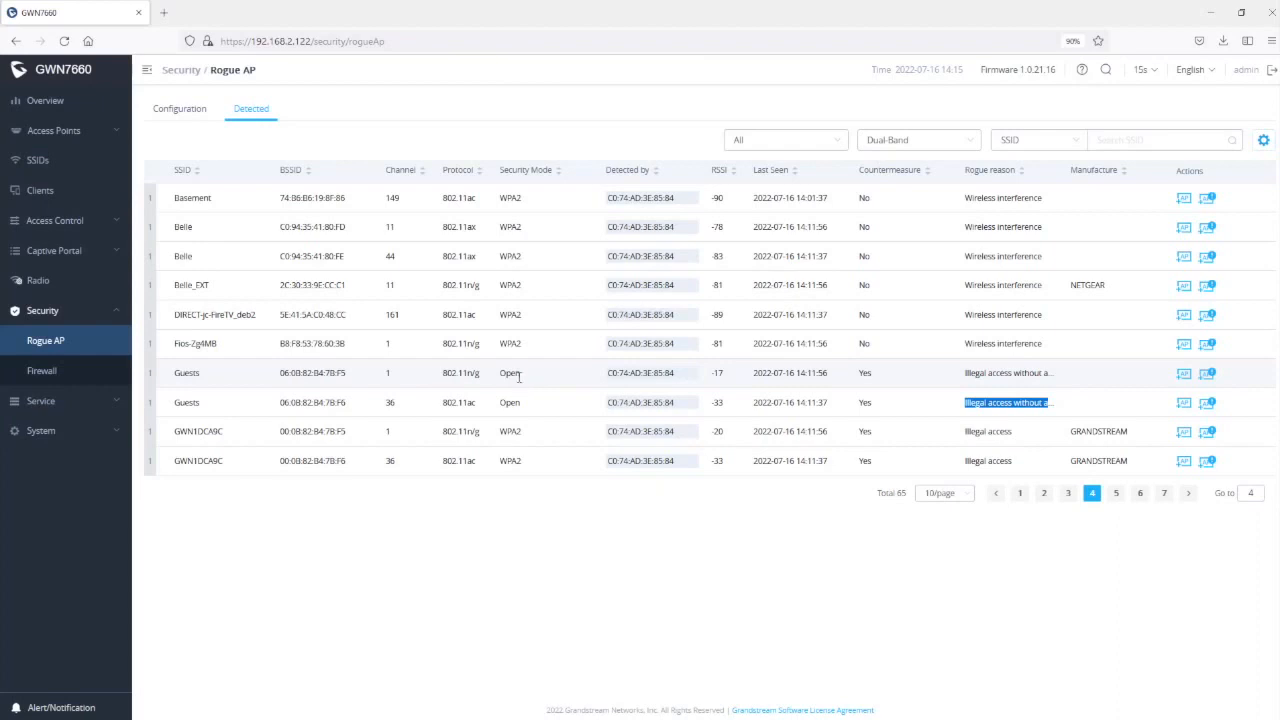
left_click(1118, 495)
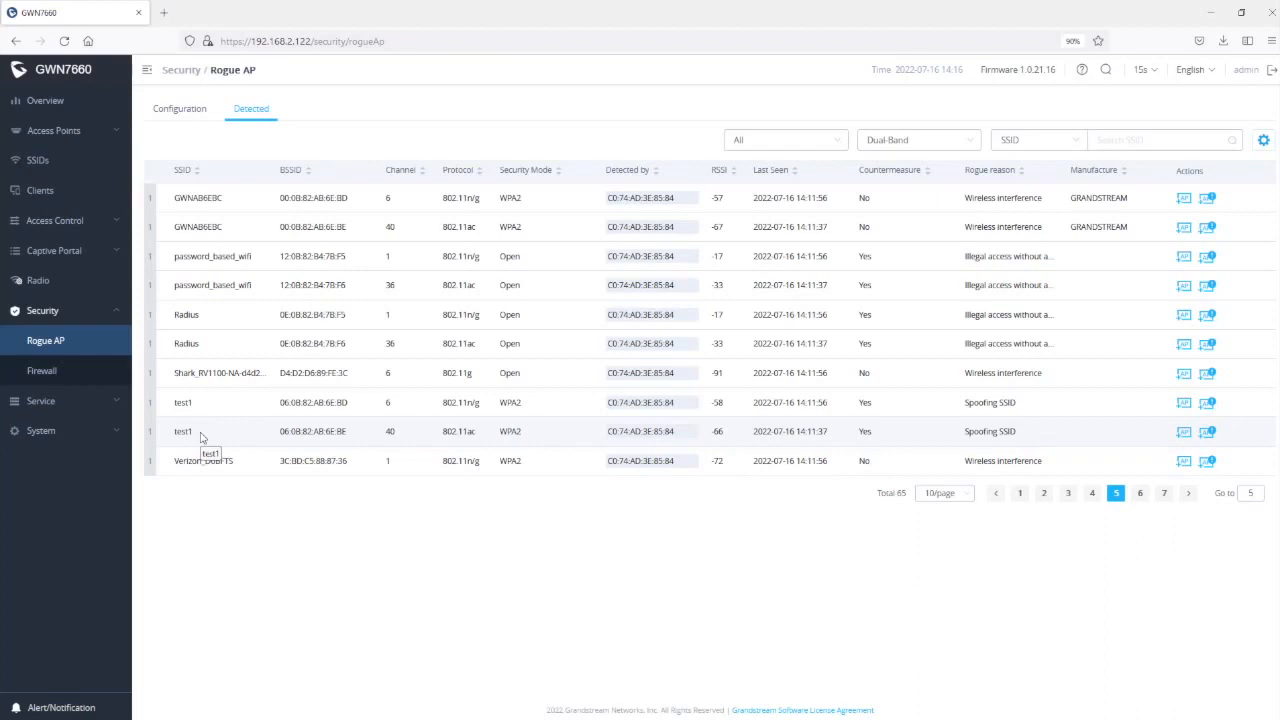
Add both GRANDSTREAM access points flagged for illegal access on page 4 to the trusted APs and apply the changes
left_click(1092, 493)
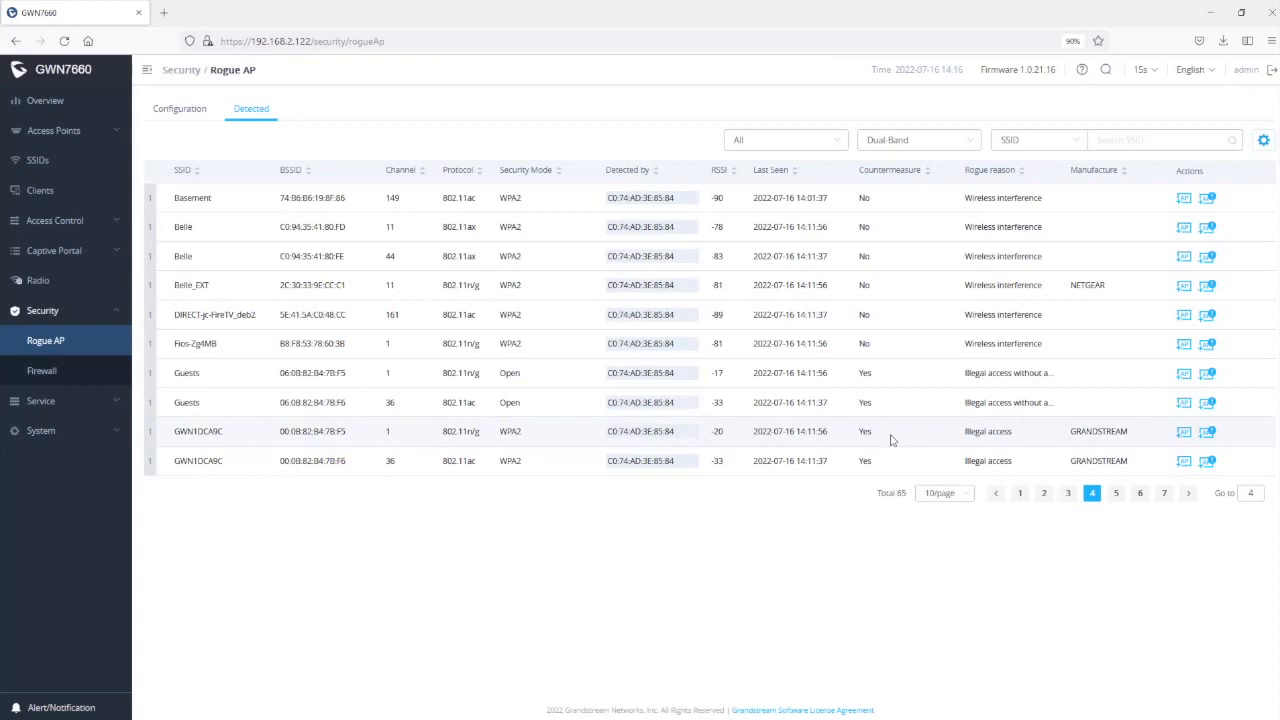
left_click(1184, 433)
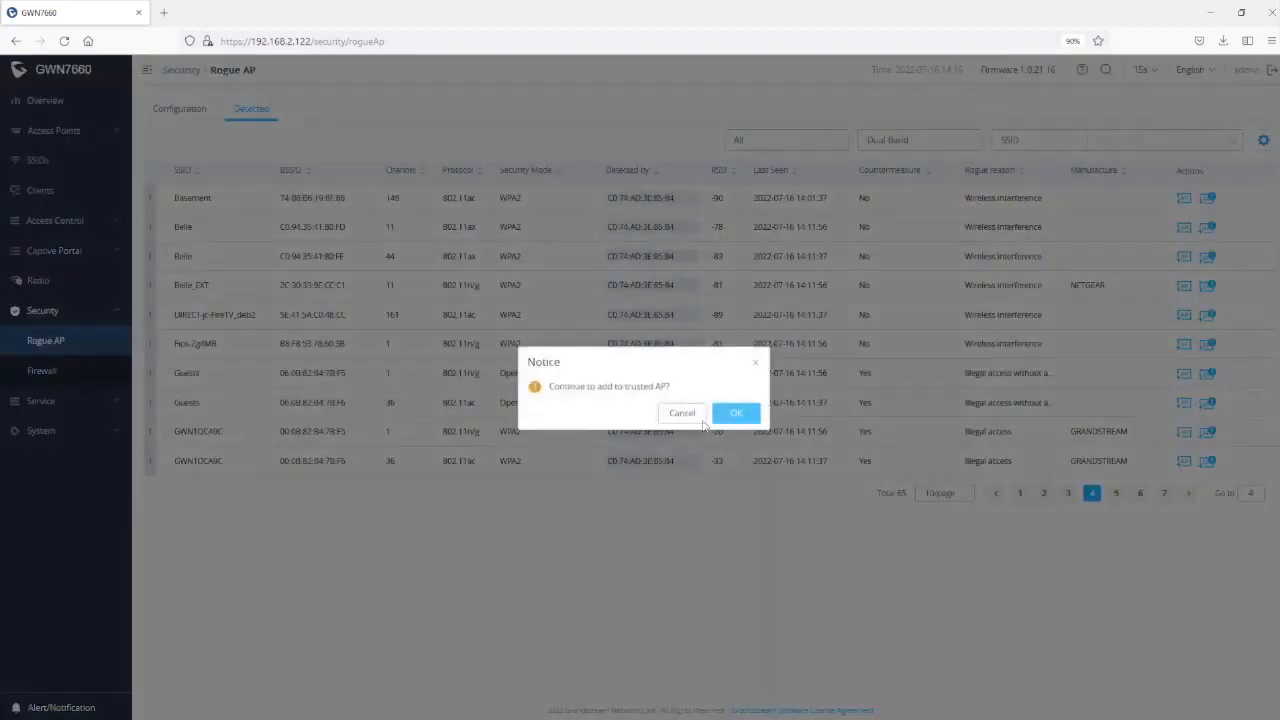
left_click(737, 414)
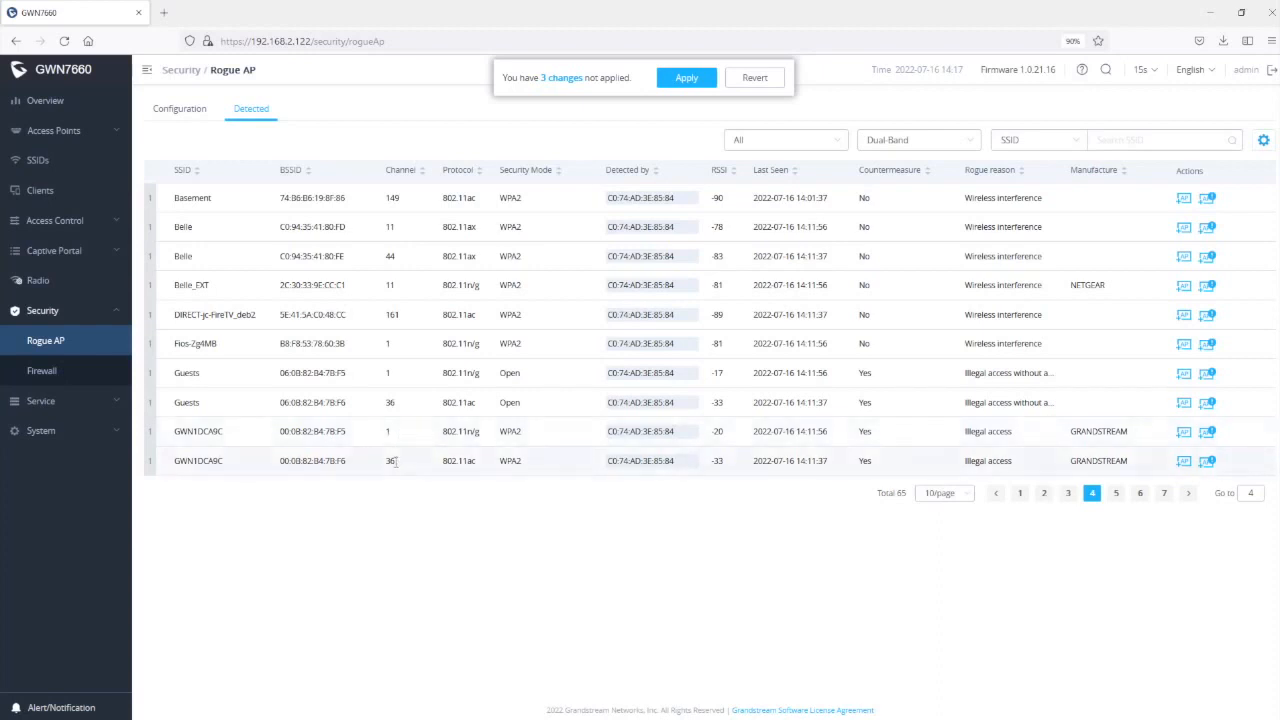
left_click(1185, 465)
left_click(739, 416)
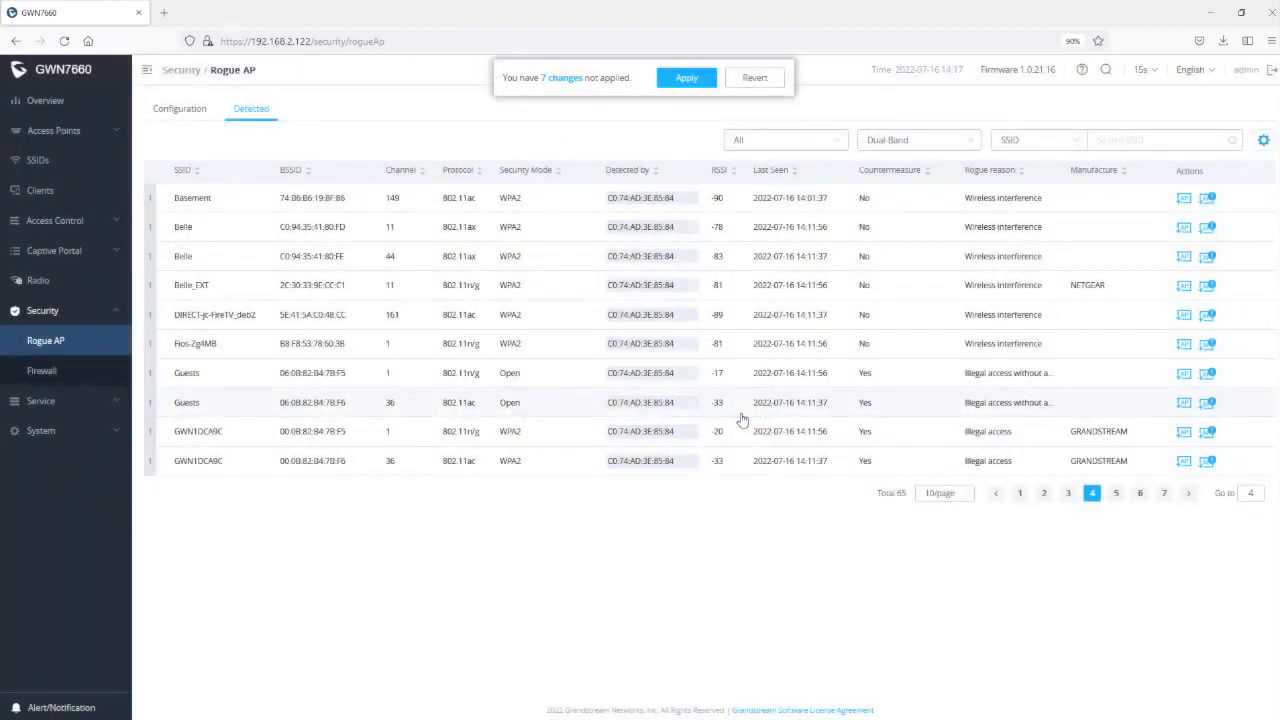
left_click(687, 79)
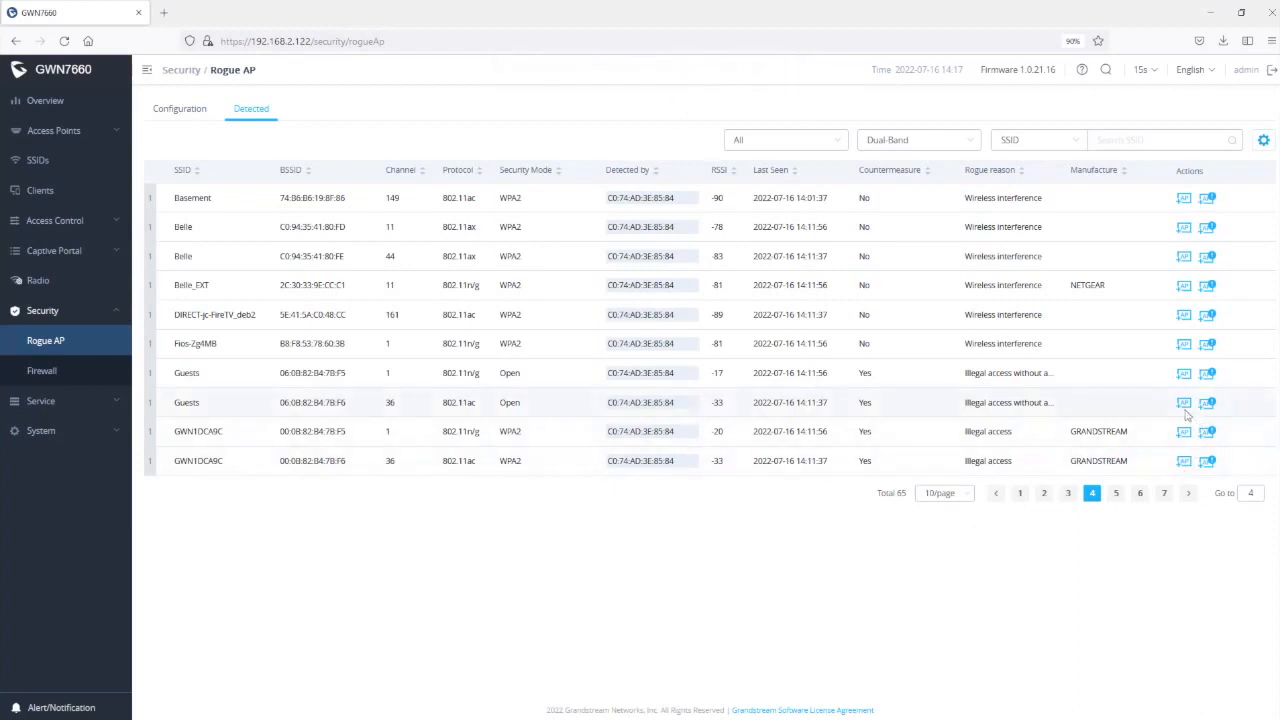
left_click(1116, 493)
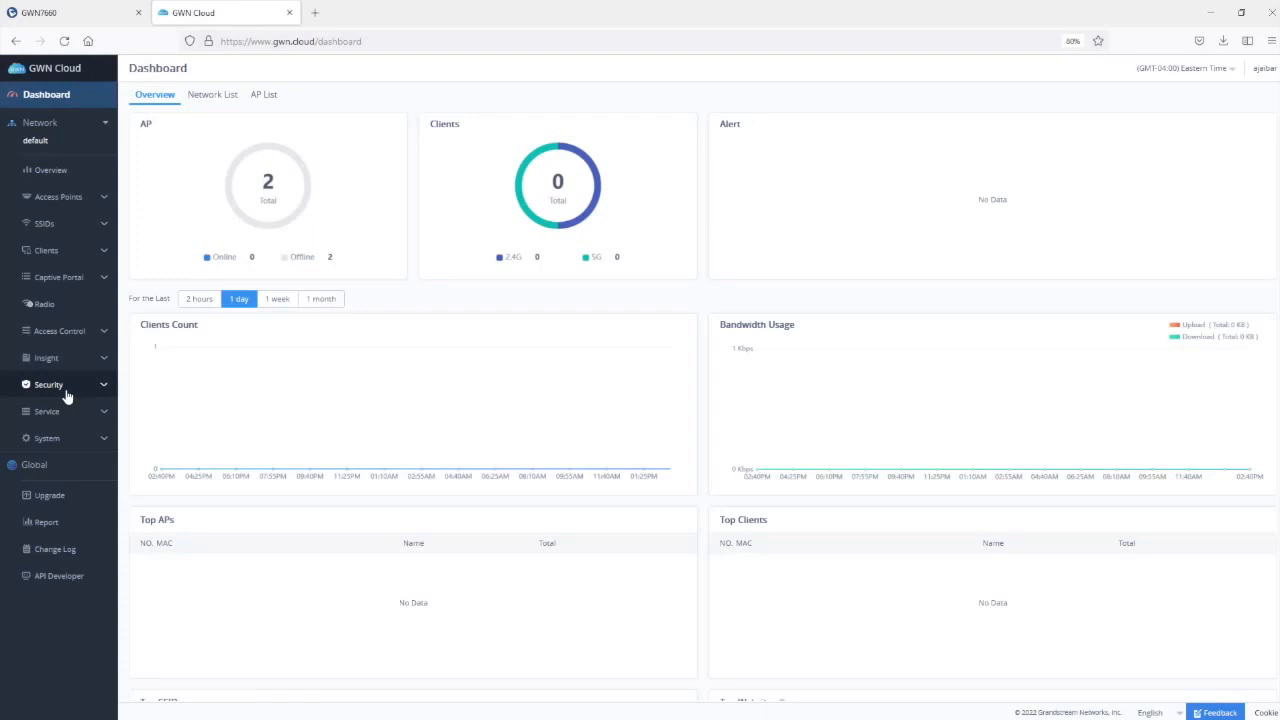
In GWN Cloud, open the default network's Rogue AP security settings and enable rogue AP detection
left_click(64, 388)
left_click(57, 414)
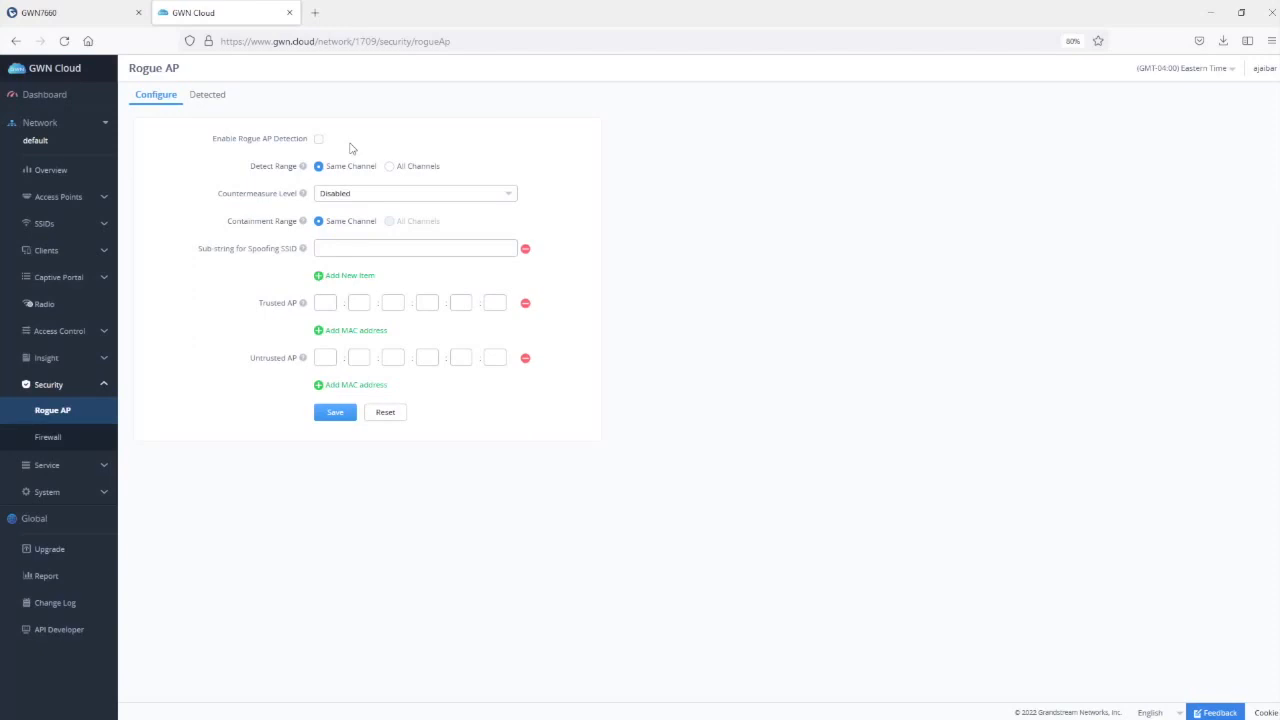
left_click(318, 139)
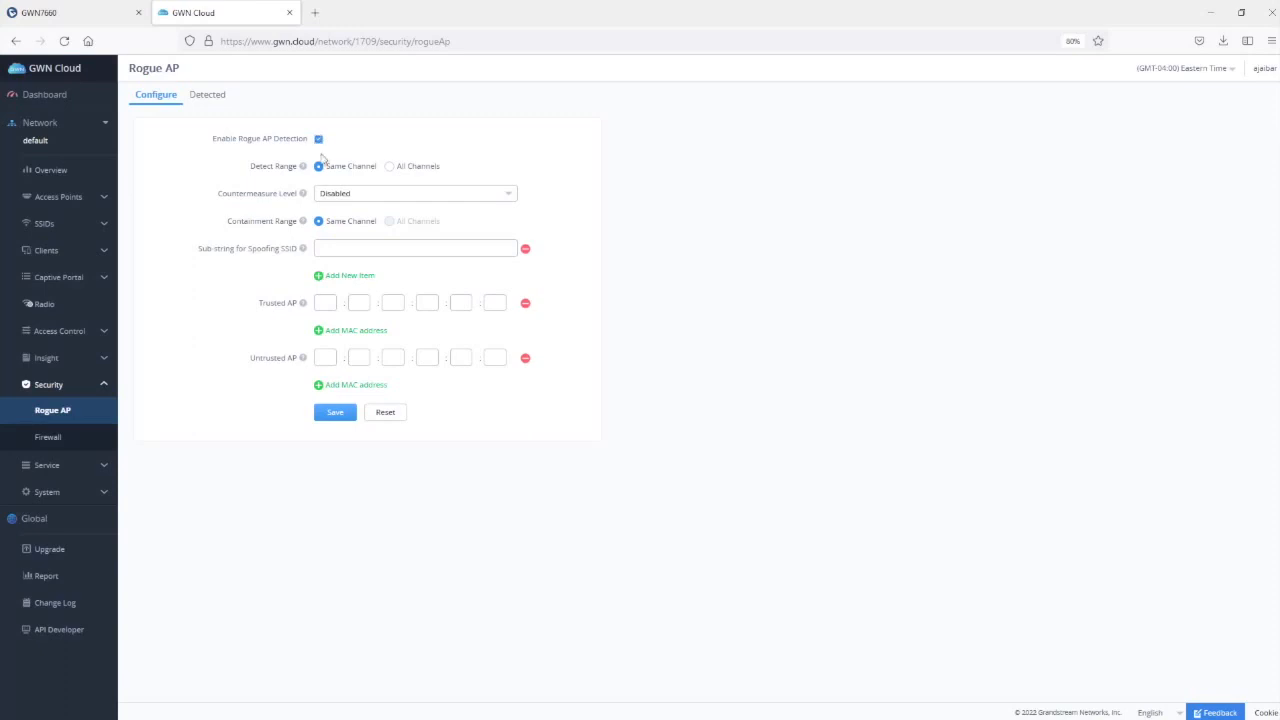